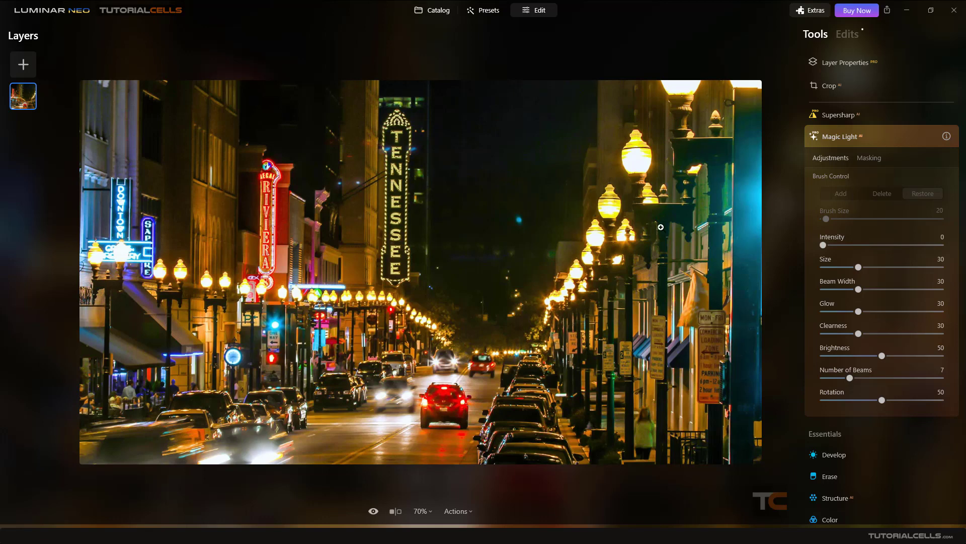
Switch the Magic Light brush to Add at size 10 and set the effect's intensity to 44.
left_click(824, 245)
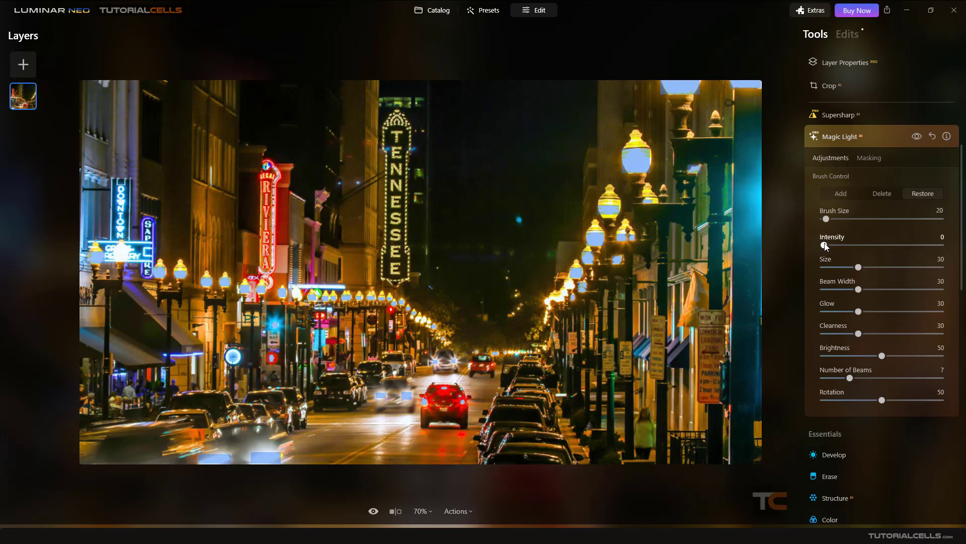
left_click_drag(826, 246, 831, 245)
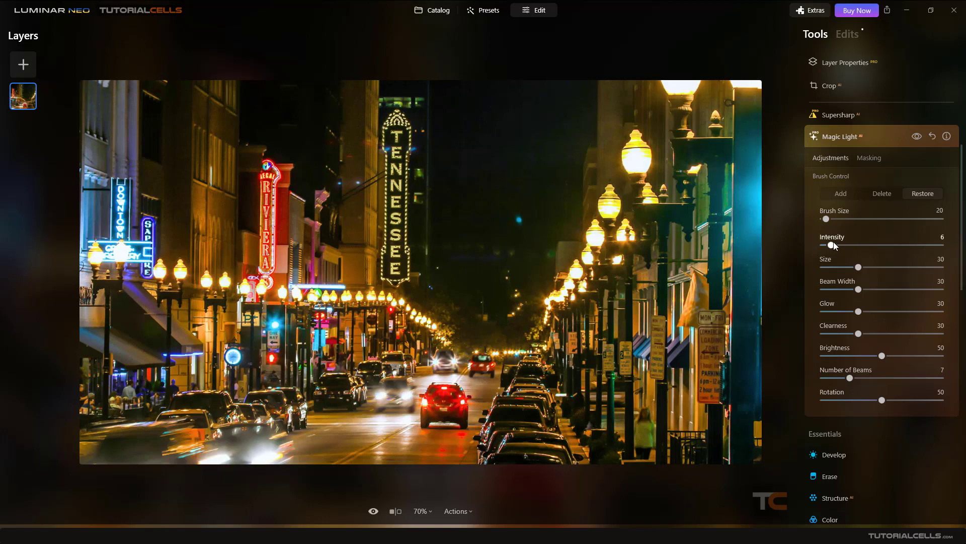
left_click_drag(828, 219, 823, 219)
left_click(840, 194)
left_click_drag(831, 245, 855, 245)
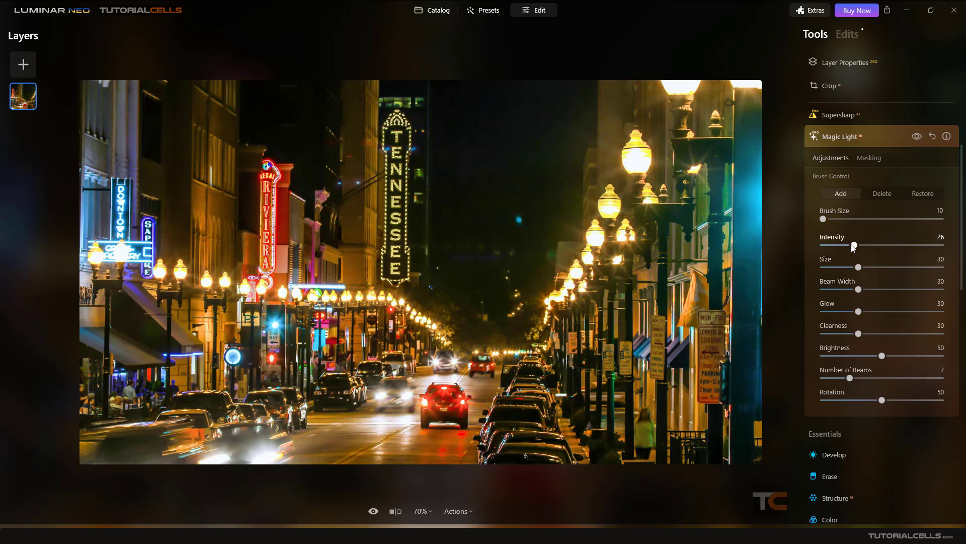
left_click_drag(854, 246, 876, 245)
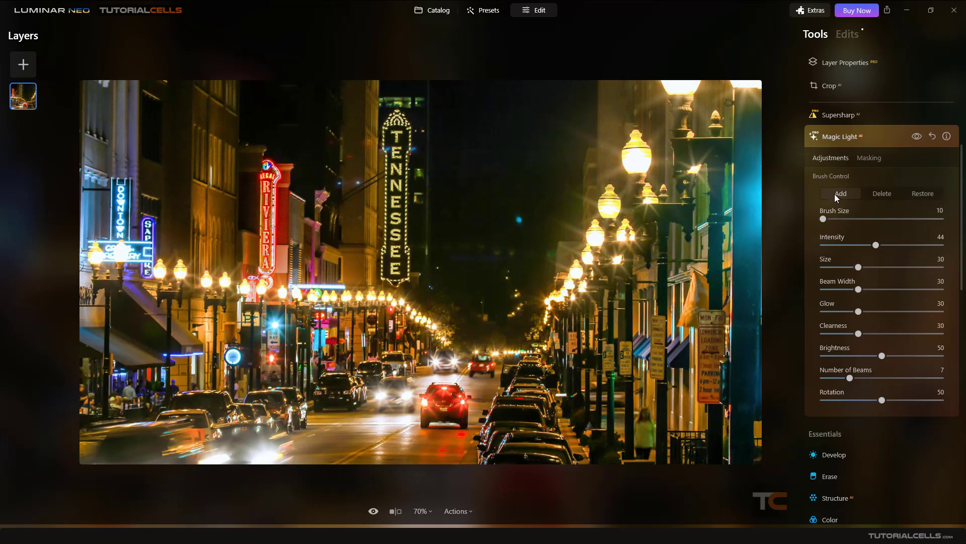
Add a light to the distant street lamps on the right side of the street.
scroll(560, 298, "up", 3)
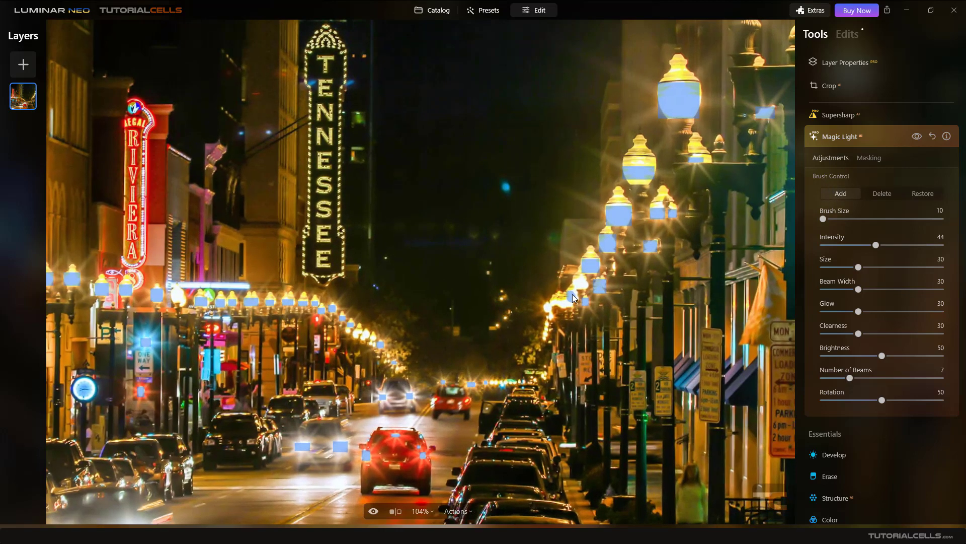
left_click(549, 308)
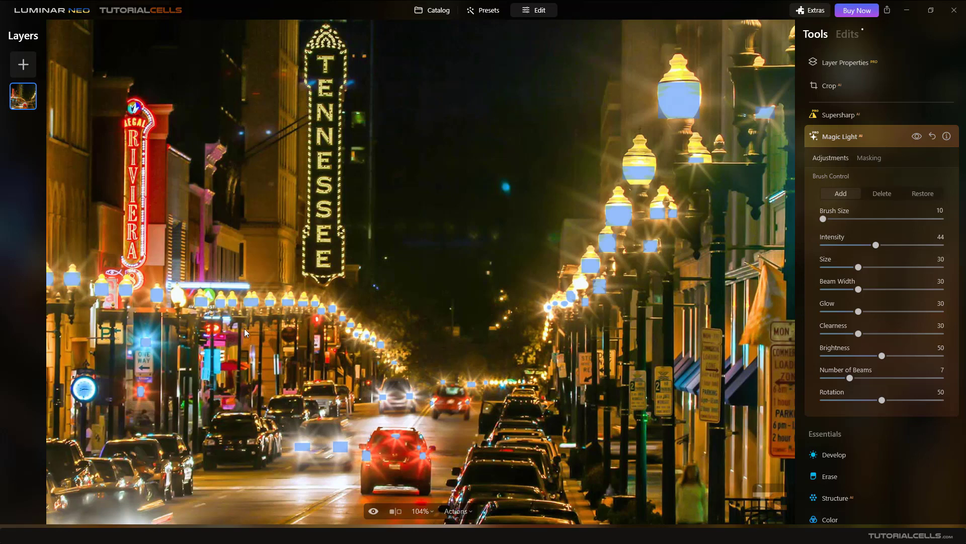
scroll(240, 327, "down", 5)
scroll(237, 328, "up", 2)
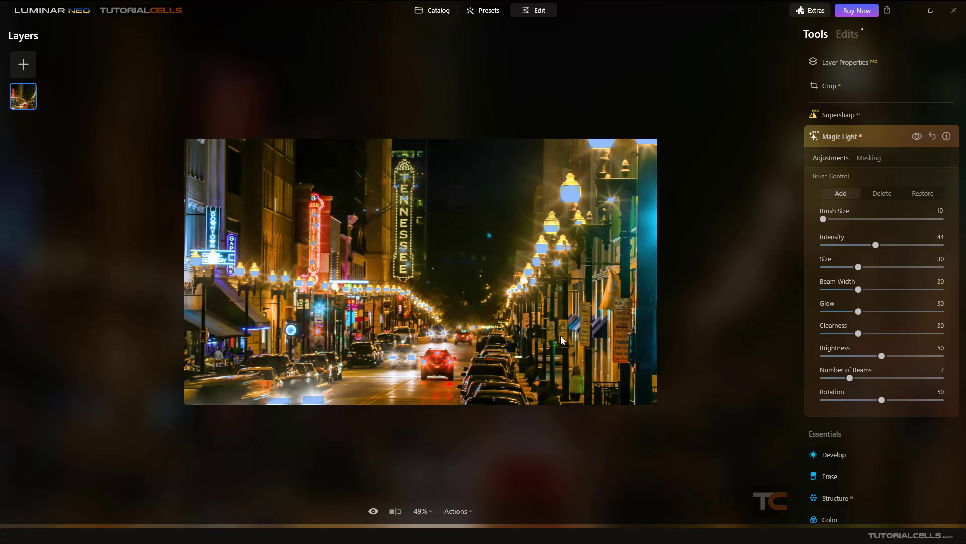
Delete the detected lights along the TENNESSEE sign with a size 43 brush.
left_click(867, 197)
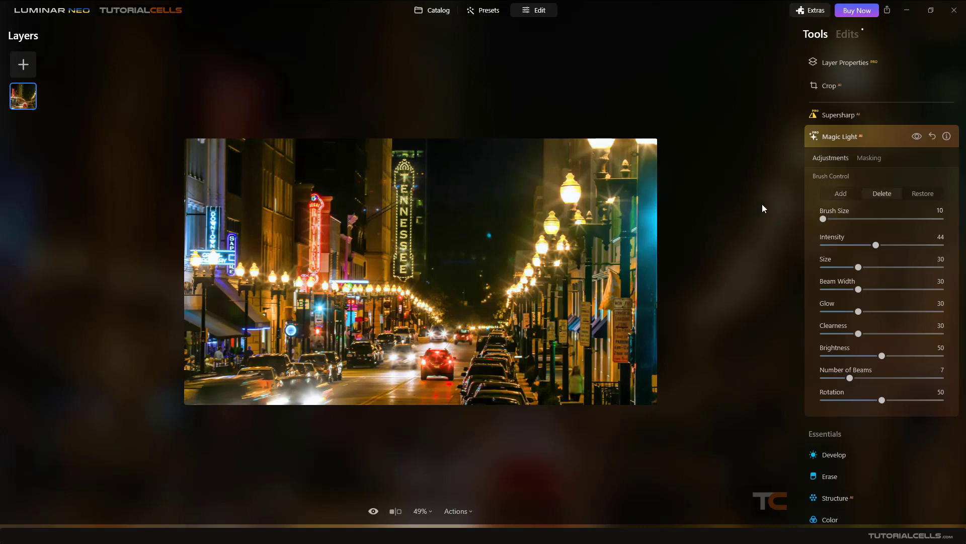
left_click_drag(823, 219, 833, 219)
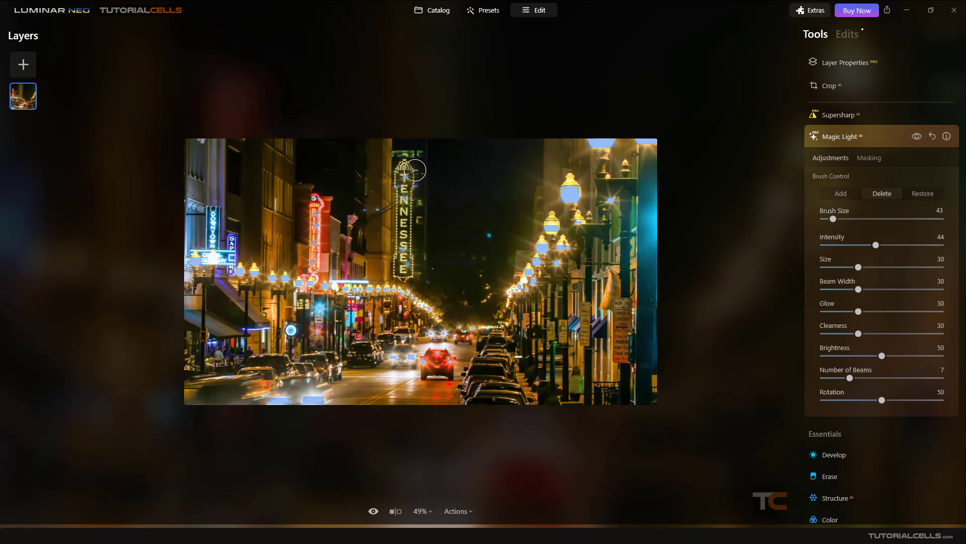
left_click_drag(416, 170, 406, 259)
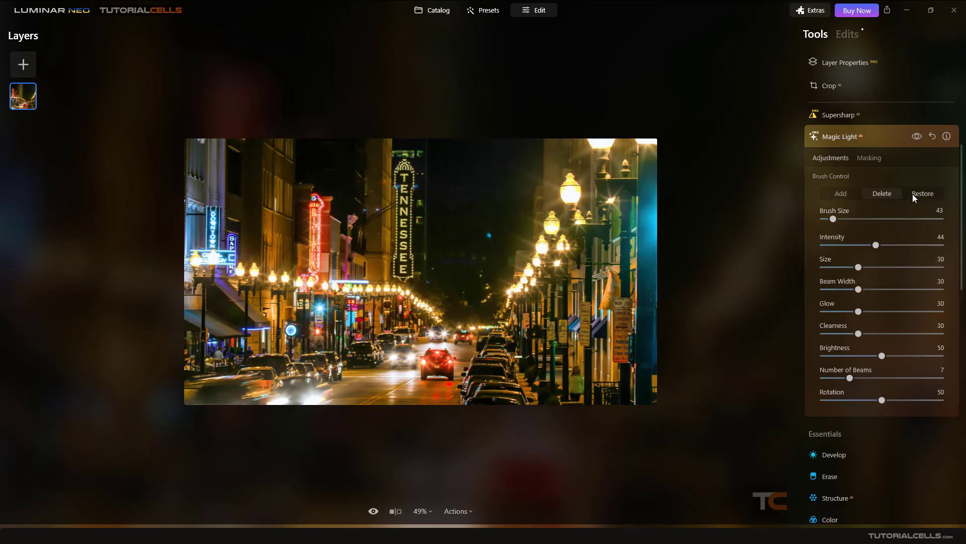
Set the Magic Light intensity to 60, size to 18 and beam width to 32.
scroll(579, 282, "up", 2)
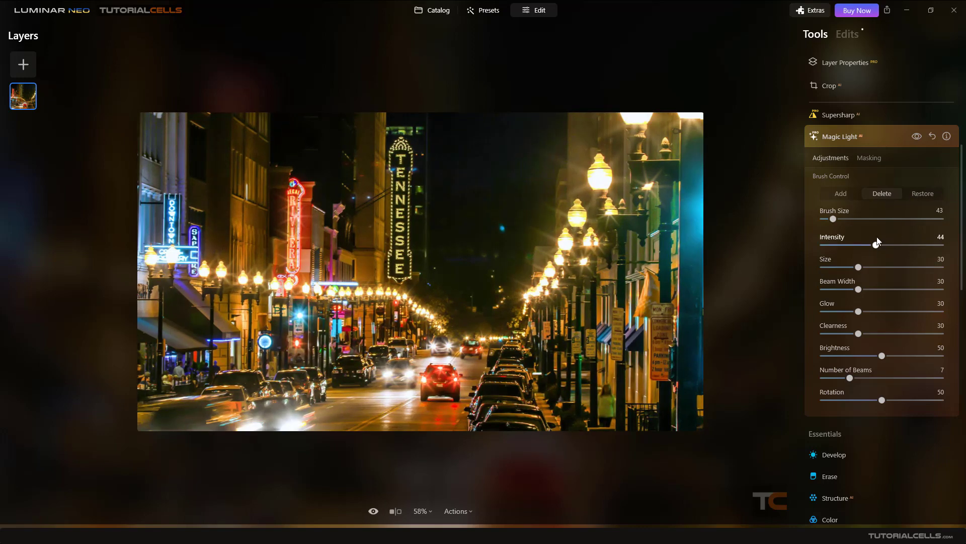
mouse_move(876, 246)
left_mouse_down()
mouse_move(894, 249)
mouse_move(880, 265)
mouse_move(905, 266)
mouse_move(827, 266)
mouse_move(865, 267)
mouse_move(843, 267)
mouse_move(879, 290)
mouse_move(901, 290)
mouse_move(839, 302)
mouse_move(859, 298)
left_mouse_up()
scroll(595, 169, "up", 1)
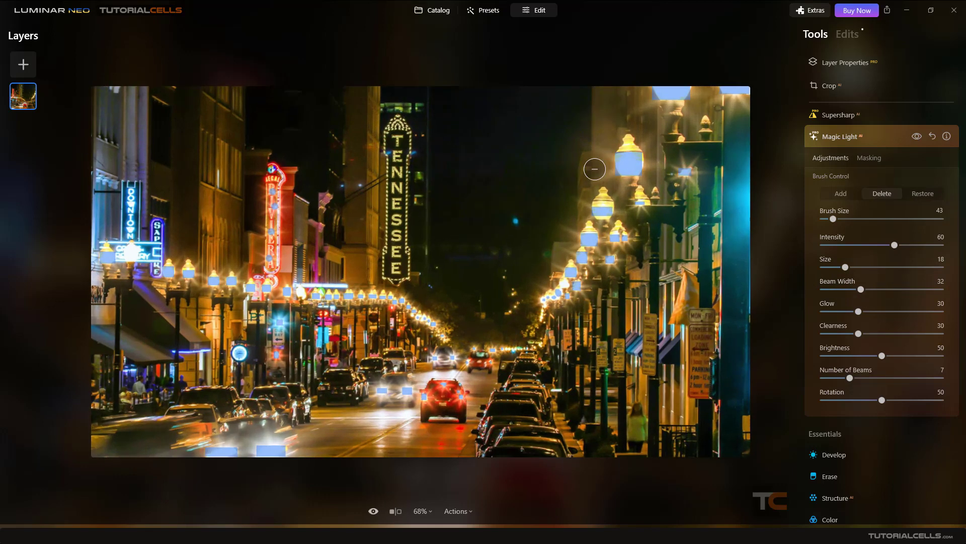
scroll(594, 169, "up", 1)
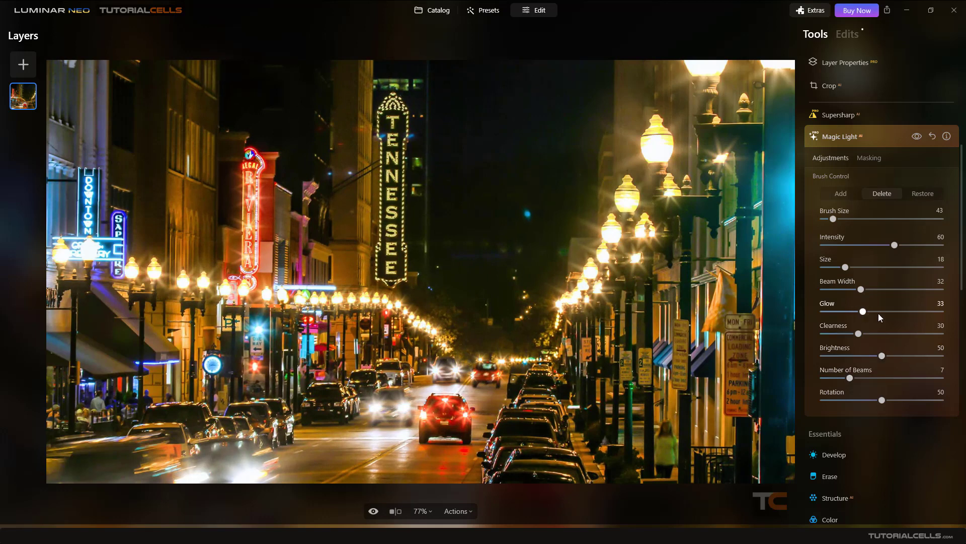
Set the glow to 56, clearness to 48, brightness to 51, number of beams to 8 and rotation to 49.
left_click_drag(878, 314, 827, 313)
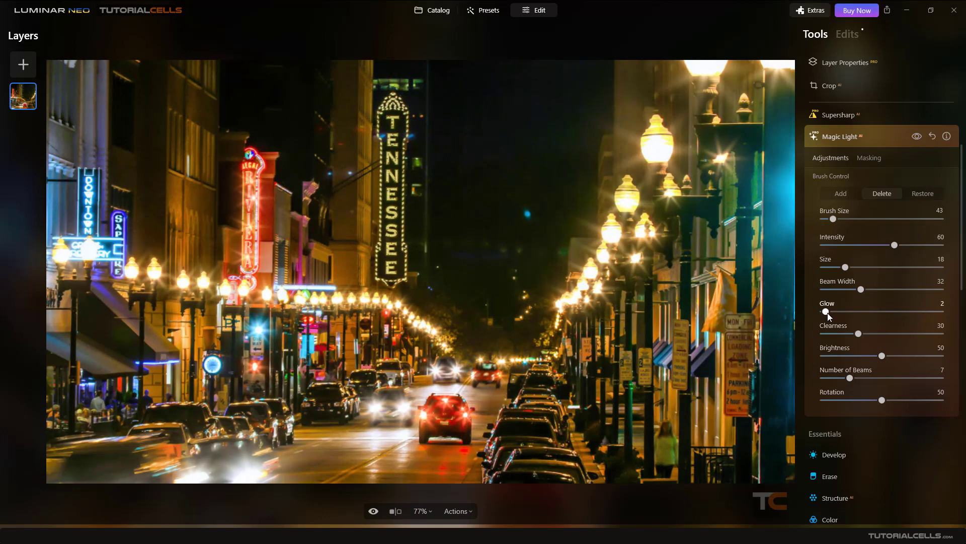
left_click(889, 312)
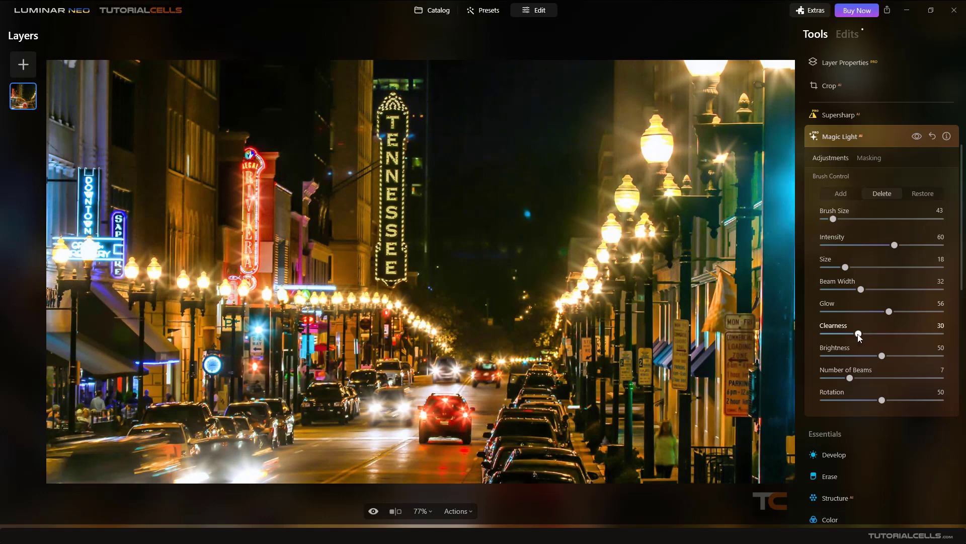
left_click_drag(859, 335, 860, 370)
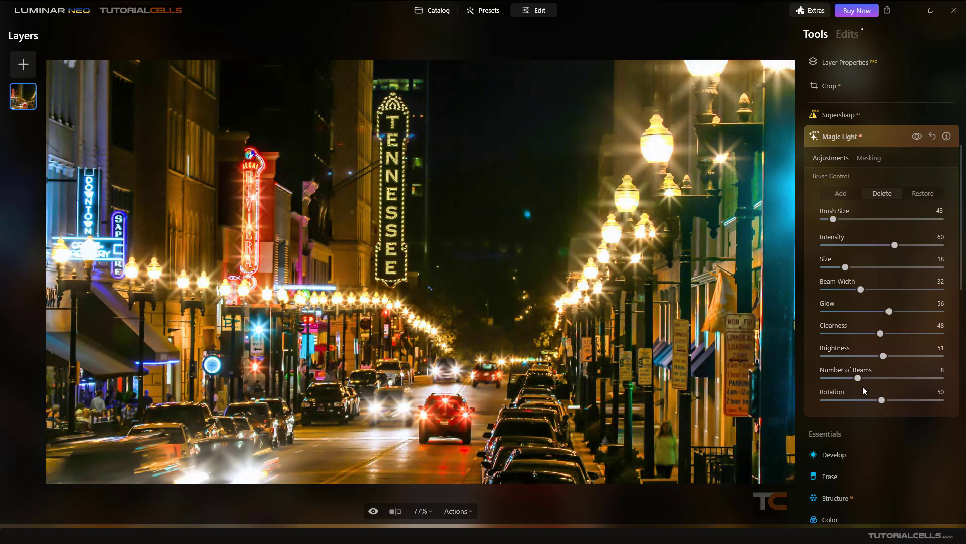
left_click_drag(882, 402, 882, 400)
Compare the street photo with and without the Magic Light effect, and reset the tool's adjustments.
left_click(913, 141)
left_click(914, 140)
left_click(914, 140)
left_click(915, 137)
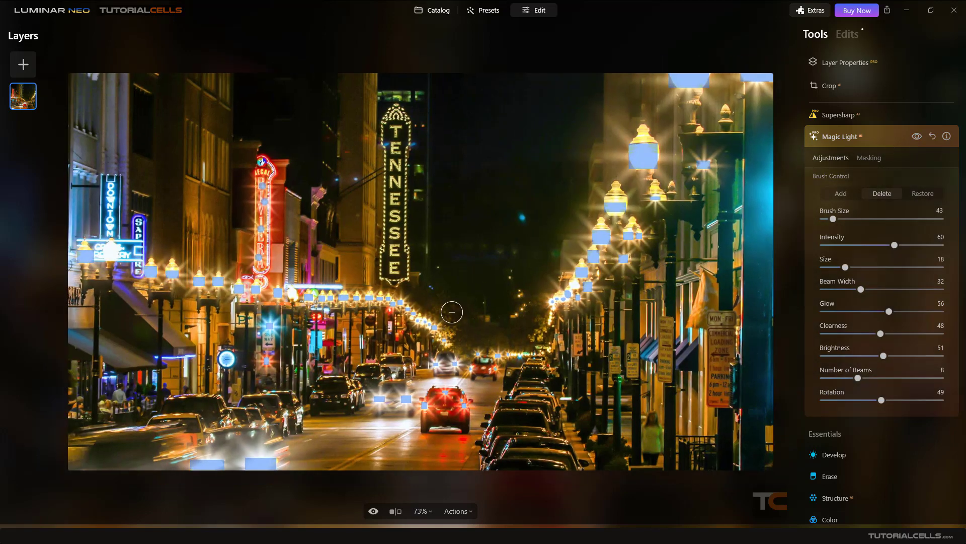
left_click(934, 135)
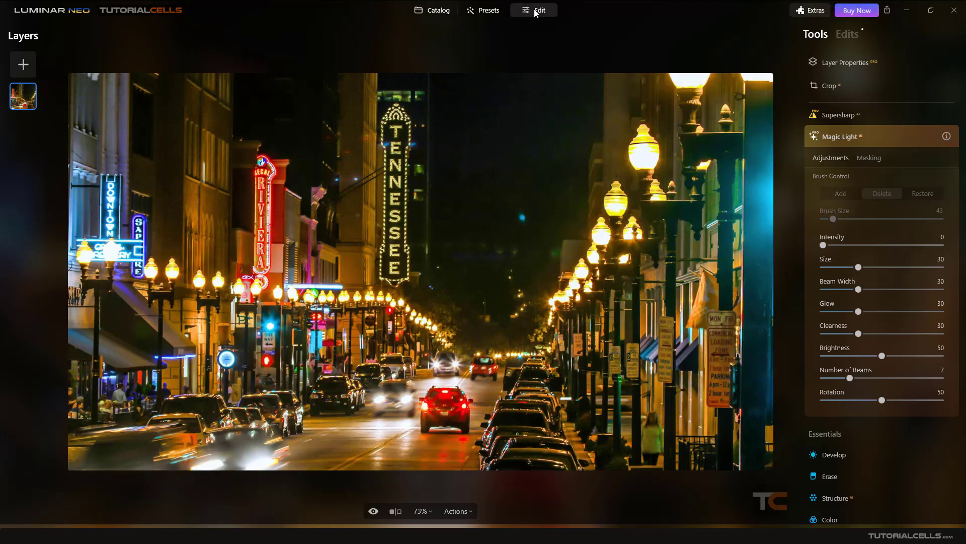
Open the daytime photo of the white building with street lamps for editing in Magic Light.
left_click(437, 10)
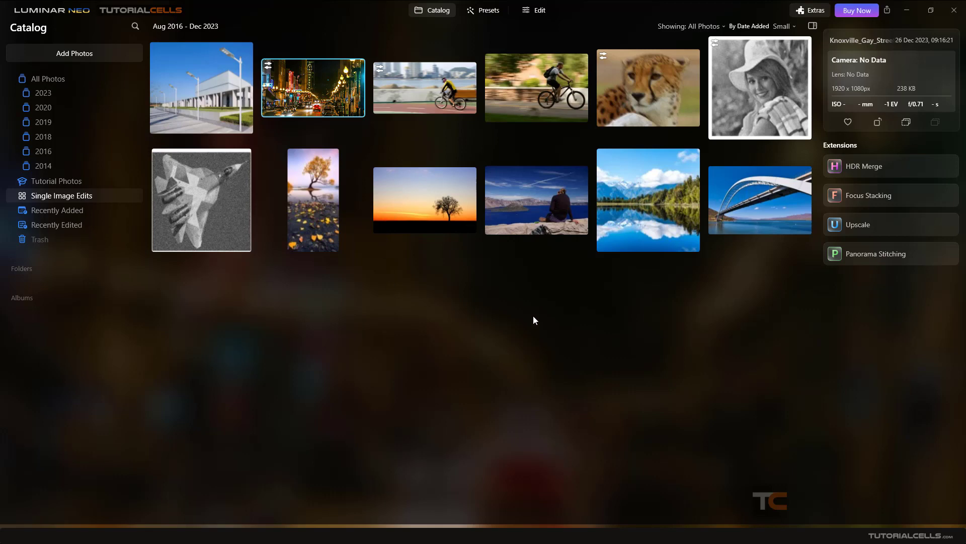
double_click(209, 78)
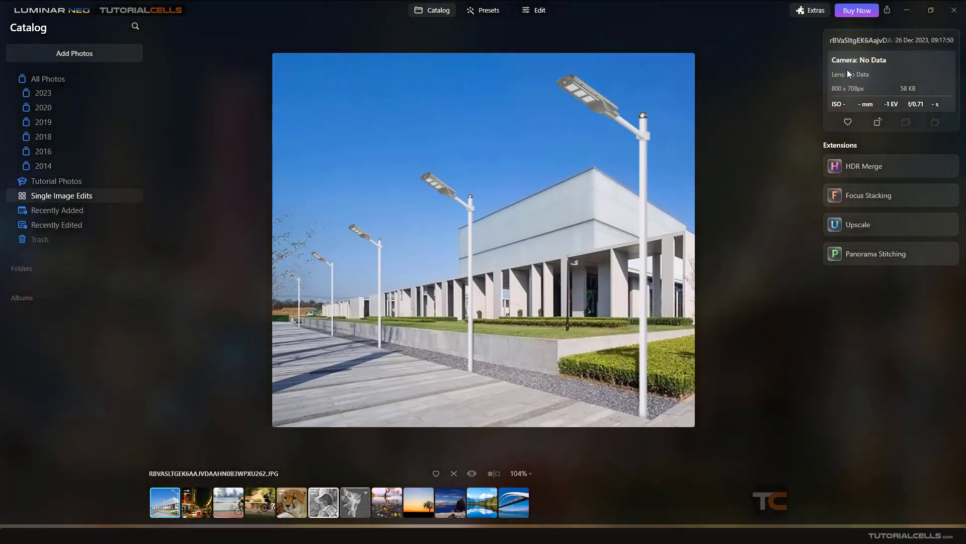
left_click(532, 11)
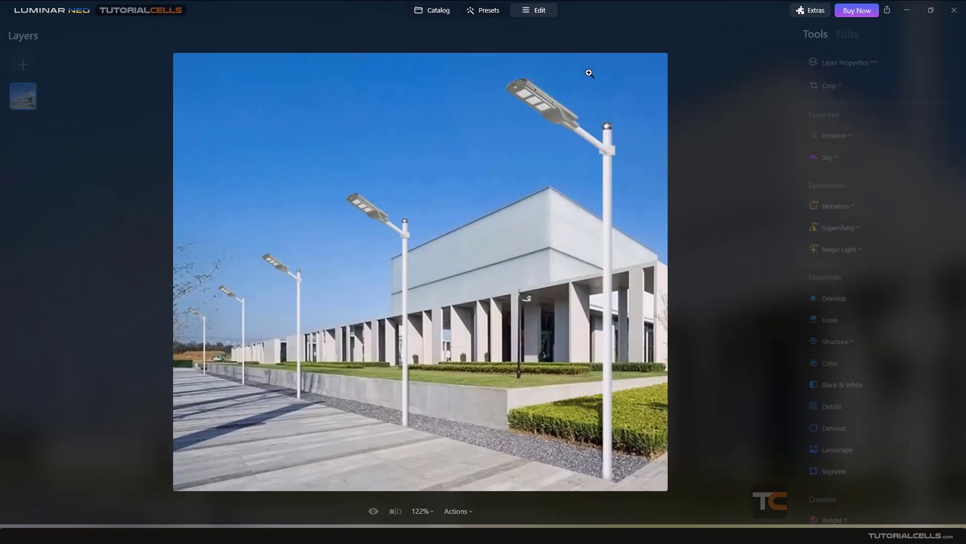
left_click(827, 252)
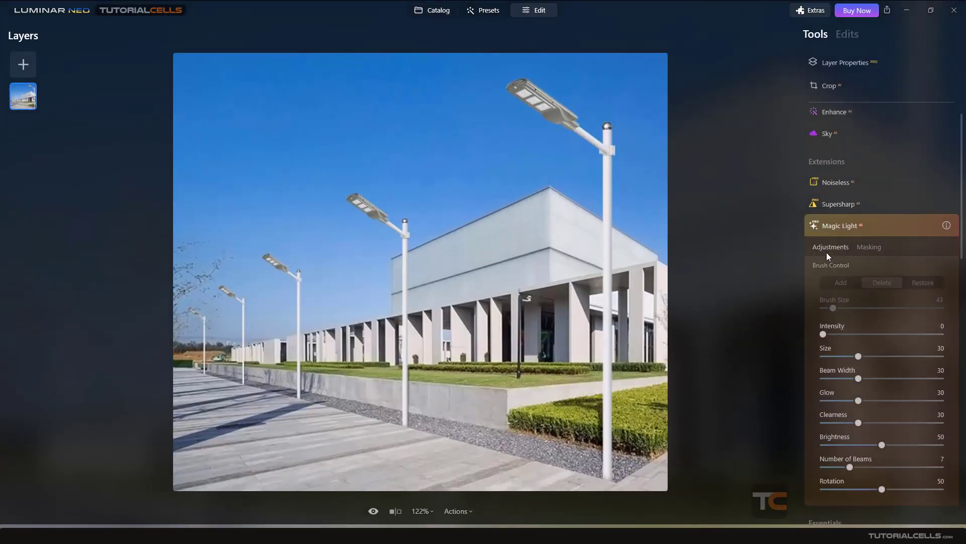
Add lights to the five street lamp heads with a size 27 brush and set the intensity to 36.
left_click_drag(826, 329, 839, 332)
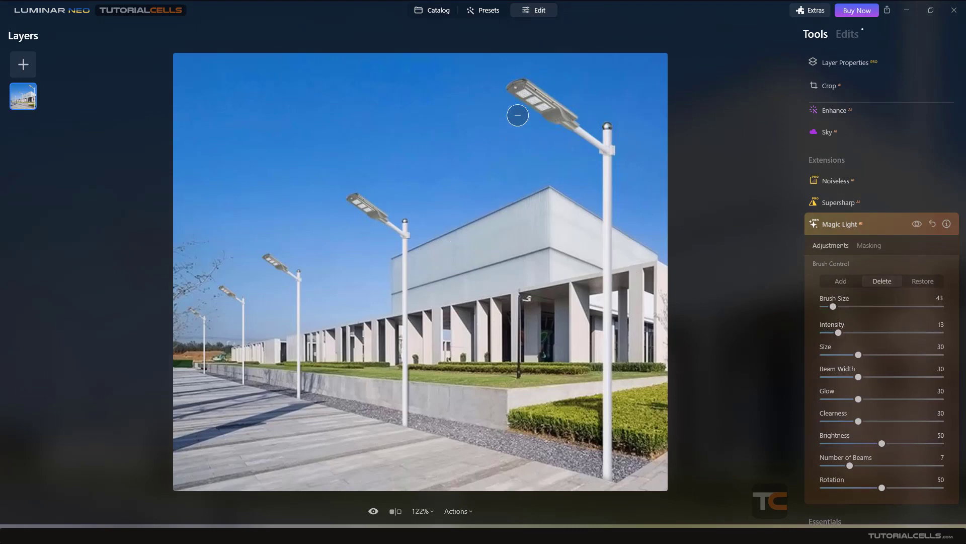
left_click(838, 281)
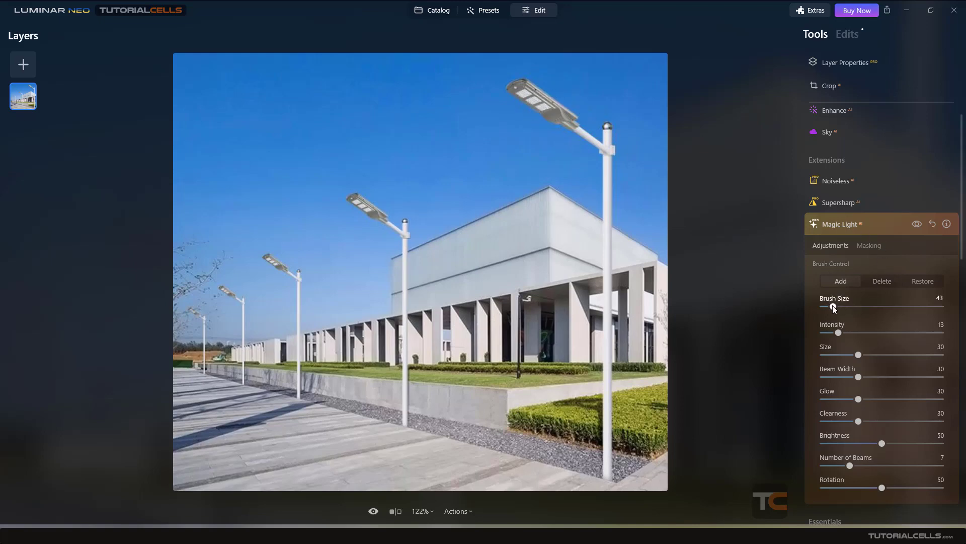
left_click_drag(834, 306, 828, 306)
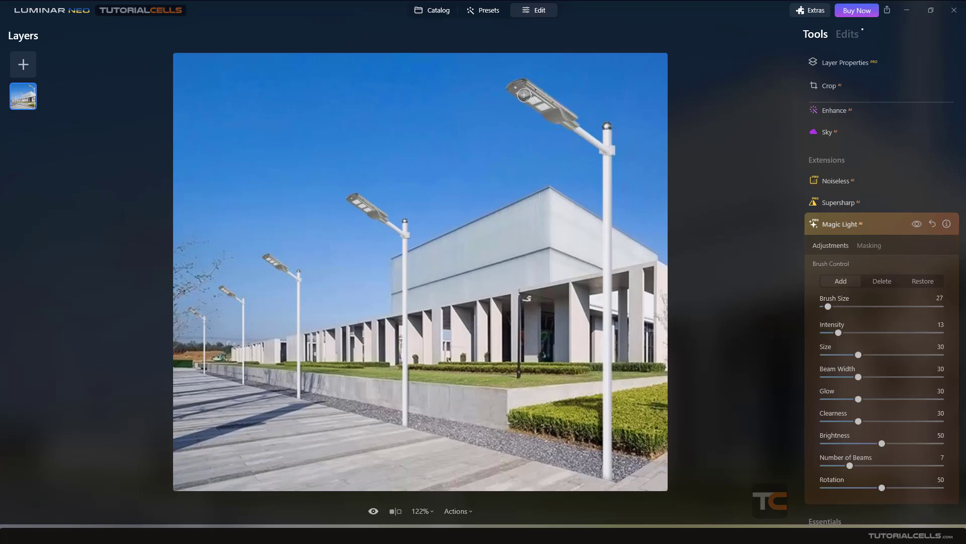
mouse_move(524, 95)
left_mouse_down()
mouse_move(541, 105)
mouse_move(531, 120)
left_mouse_up()
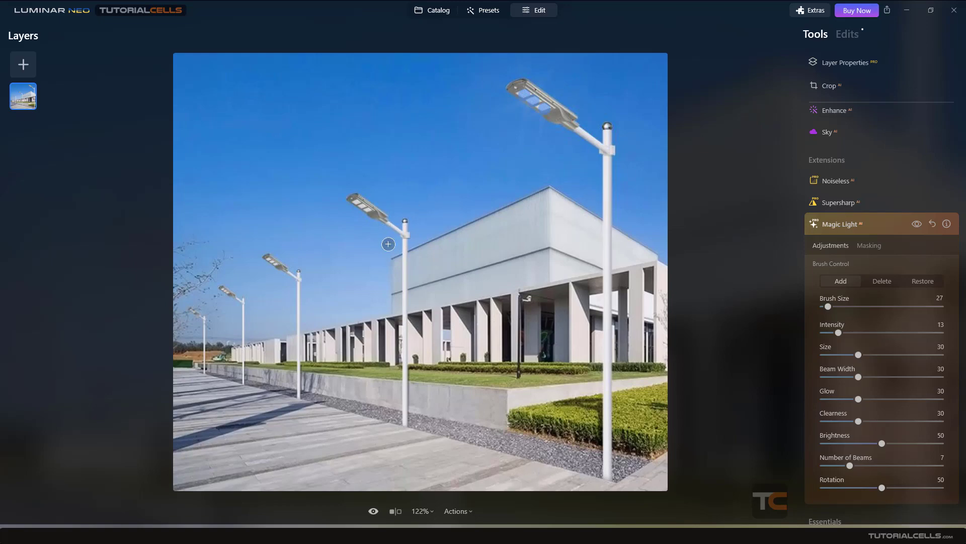
left_click_drag(337, 204, 367, 211)
left_click_drag(266, 267, 269, 265)
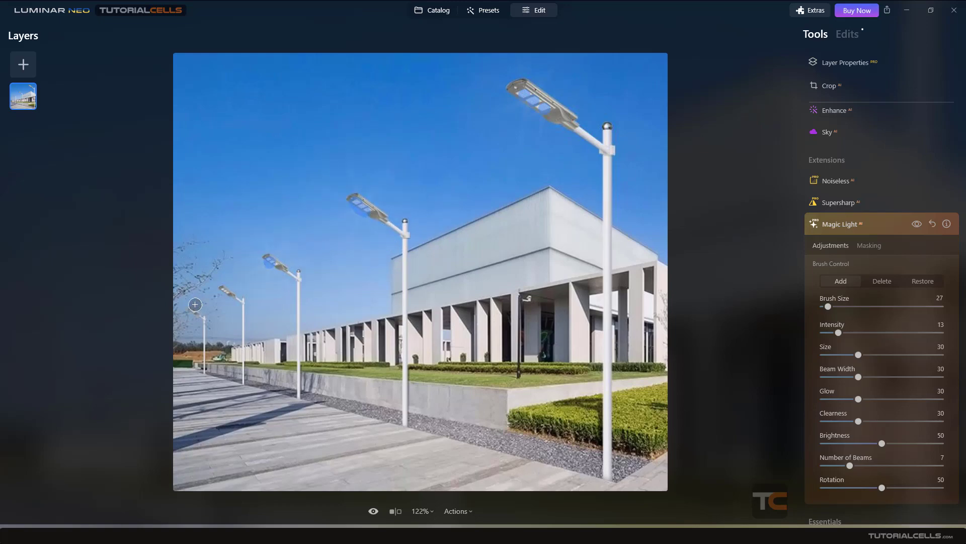
left_click_drag(221, 293, 201, 309)
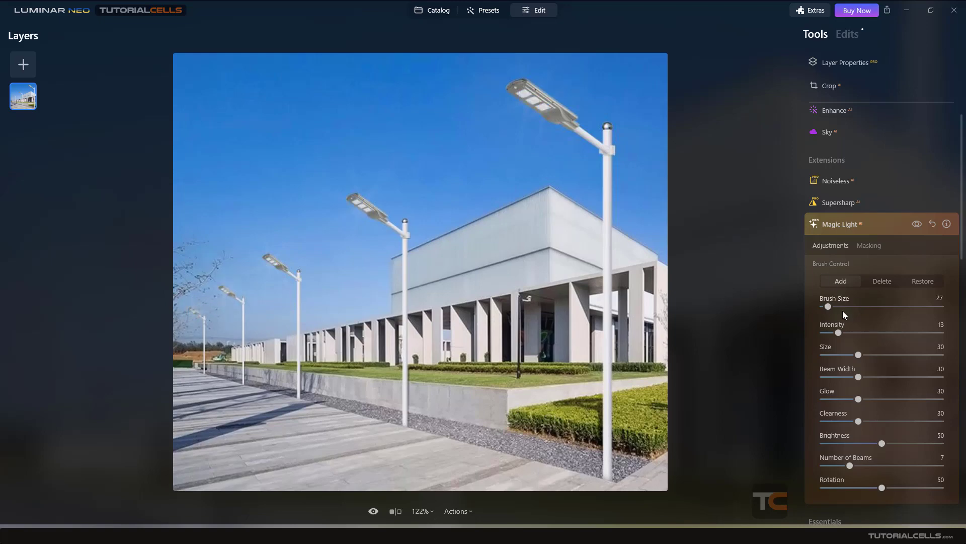
left_click_drag(844, 332, 867, 333)
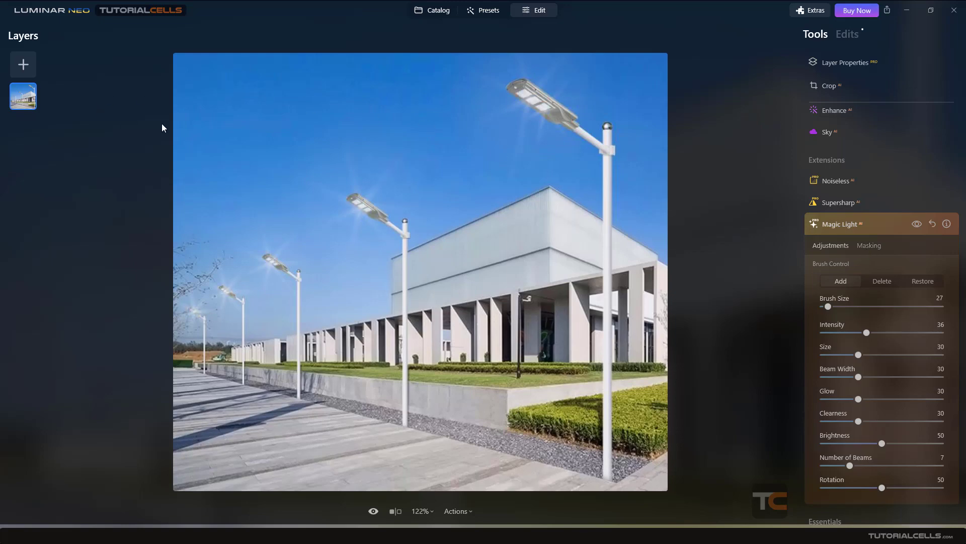
Reopen the night street photo for editing and set its Magic Light intensity to 93.
left_click(441, 14)
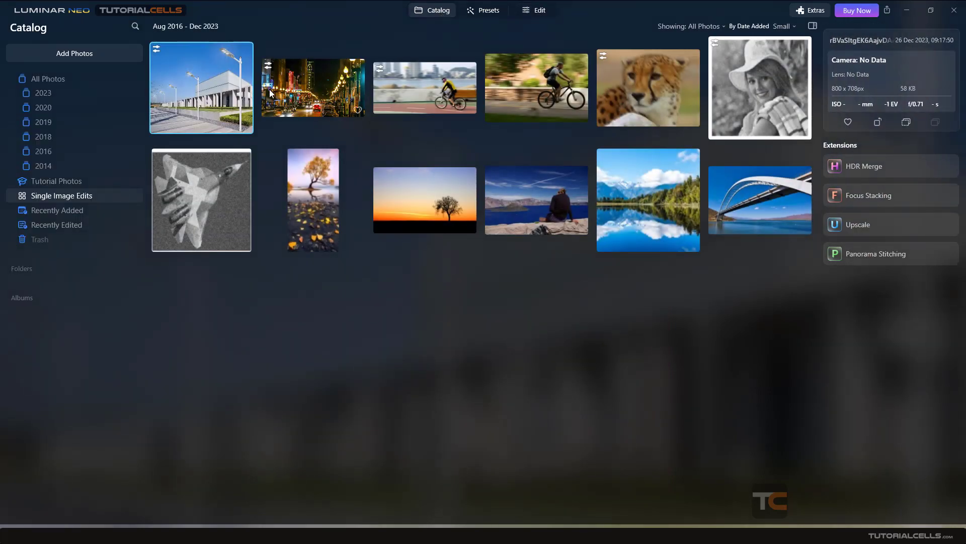
double_click(298, 84)
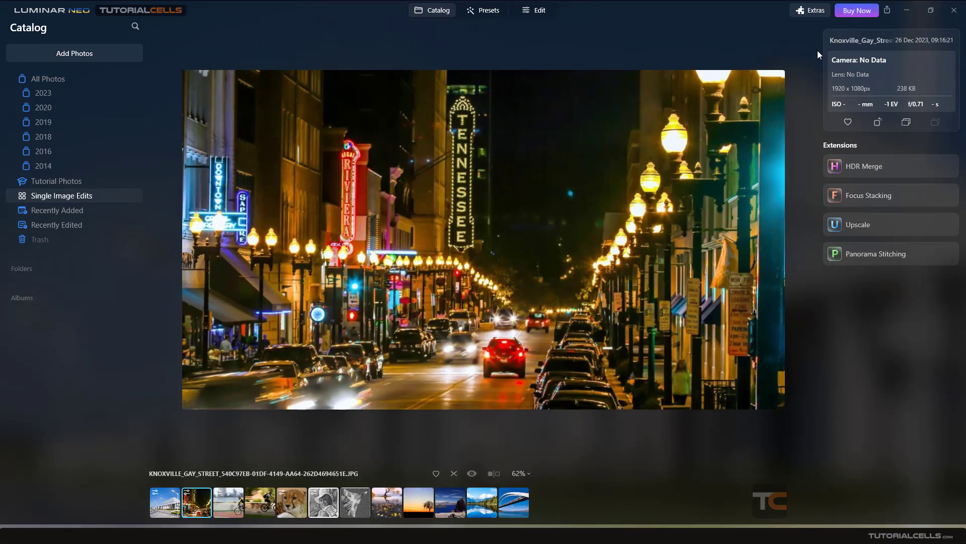
left_click(535, 12)
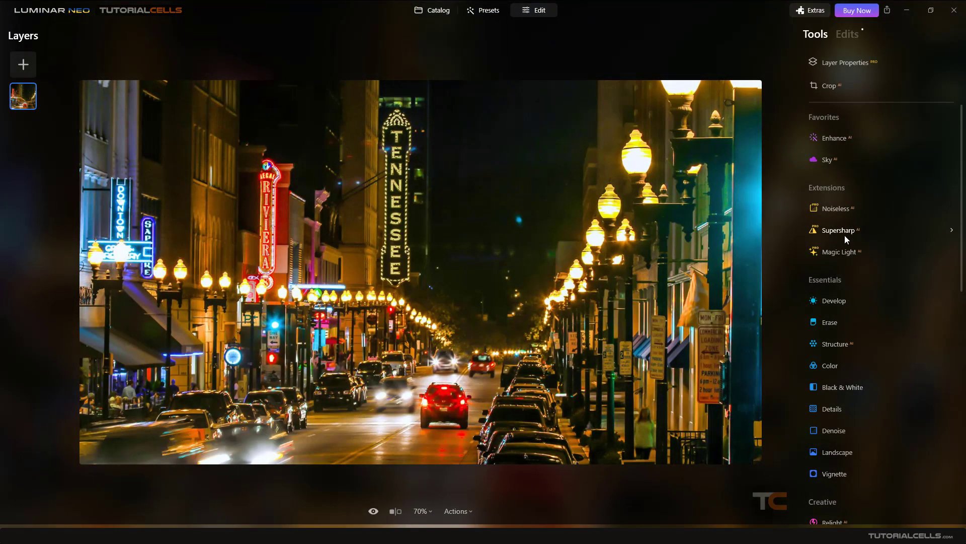
left_click(861, 252)
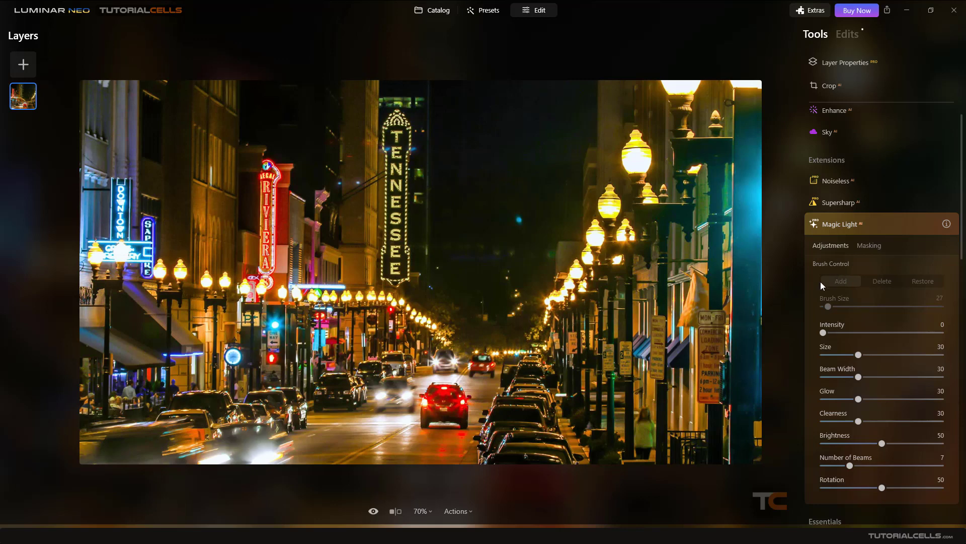
left_click_drag(826, 334, 874, 337)
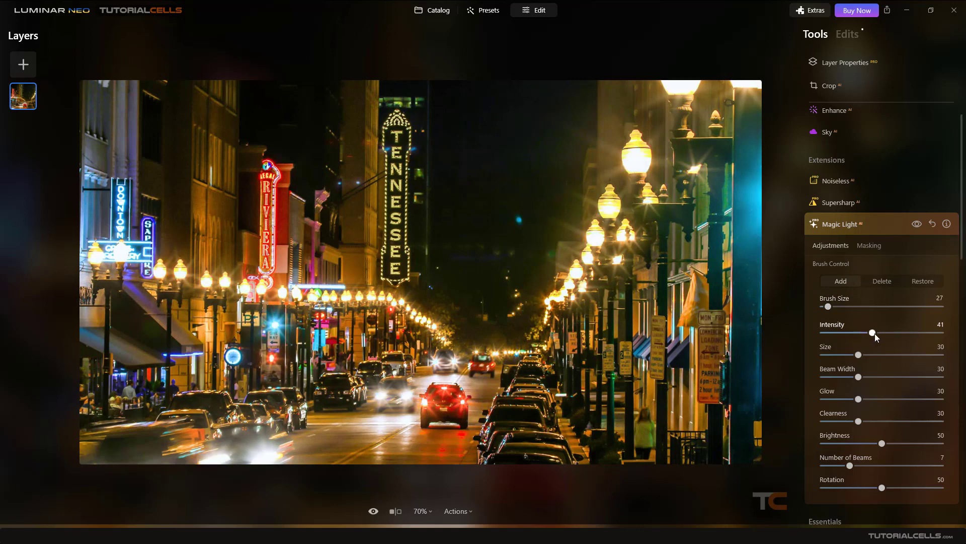
left_click_drag(875, 334, 929, 330)
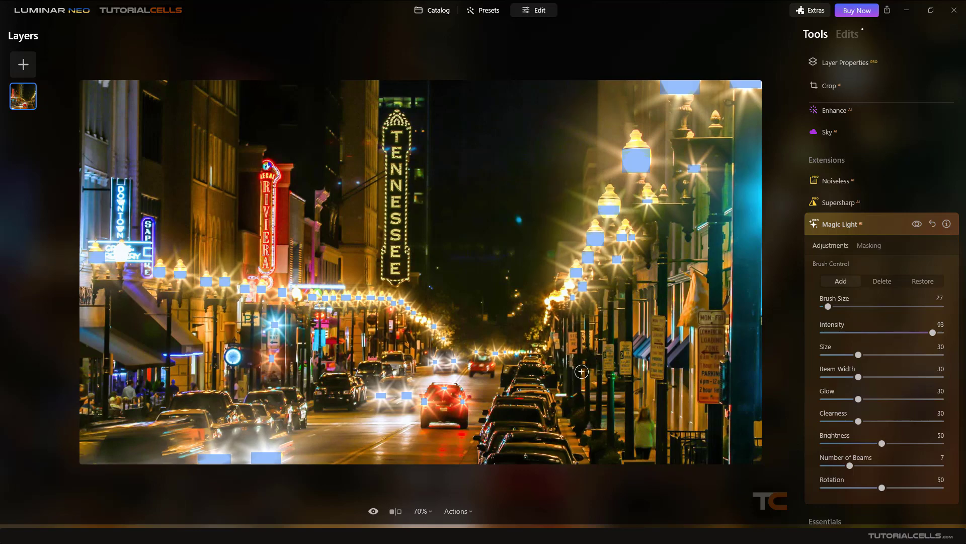
Erase the Magic Light effect from the distant red car using a mask brush with size 109, softness 100 and strength 100.
scroll(506, 384, "up", 10)
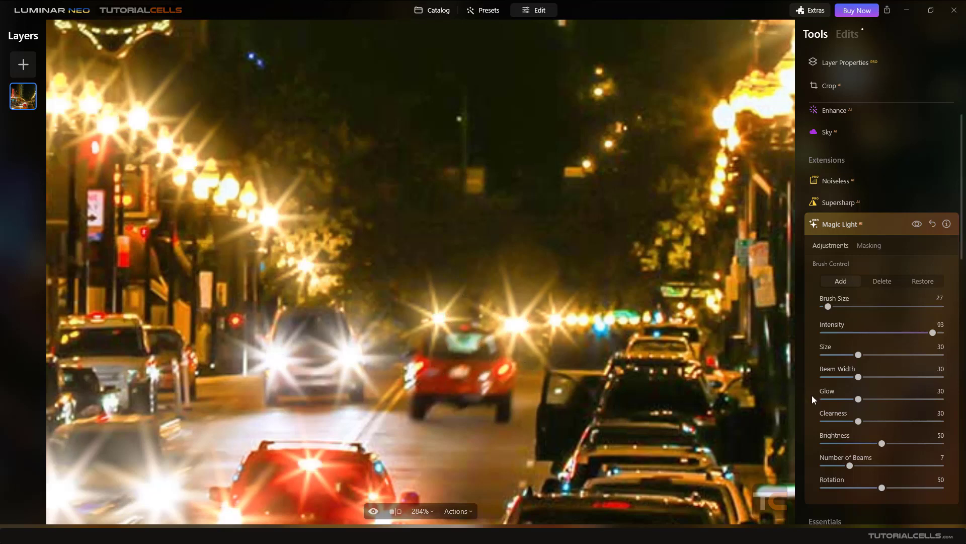
left_click(869, 244)
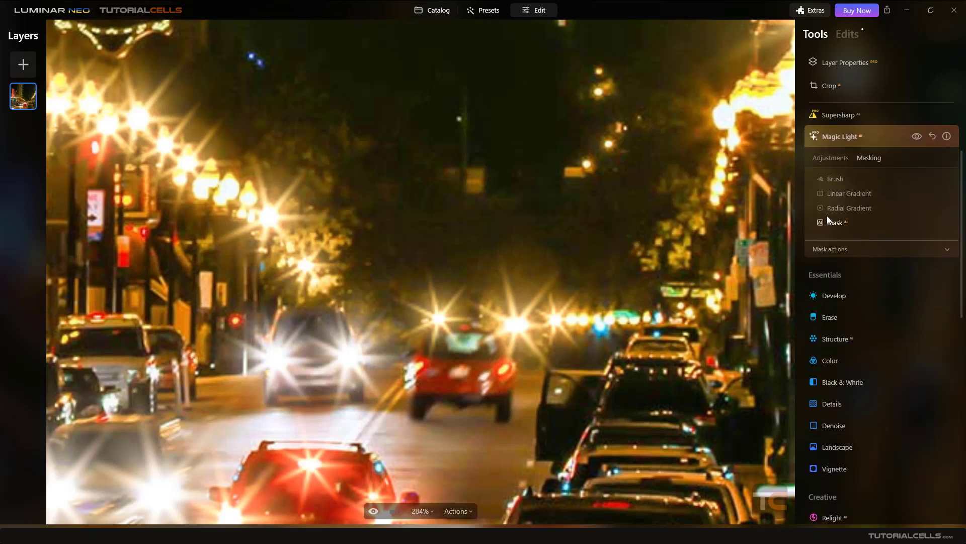
left_click(832, 180)
left_click(910, 195)
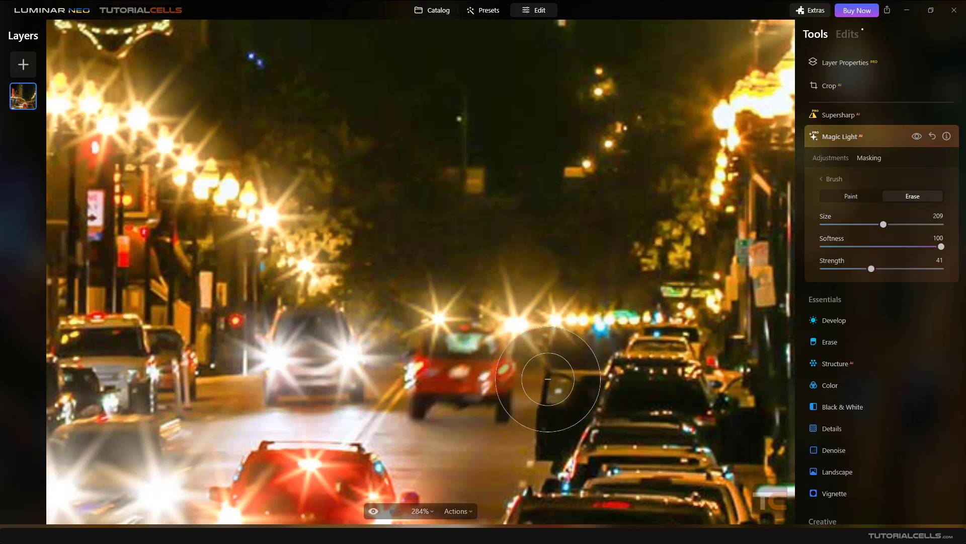
mouse_move(463, 367)
left_mouse_down()
mouse_move(493, 361)
mouse_move(447, 367)
mouse_move(457, 374)
left_mouse_up()
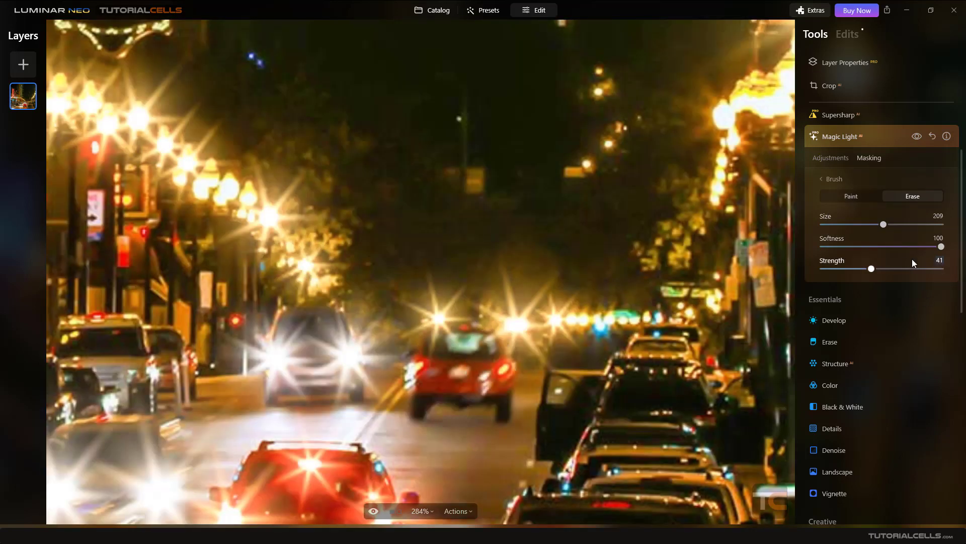
left_click_drag(923, 270, 942, 269)
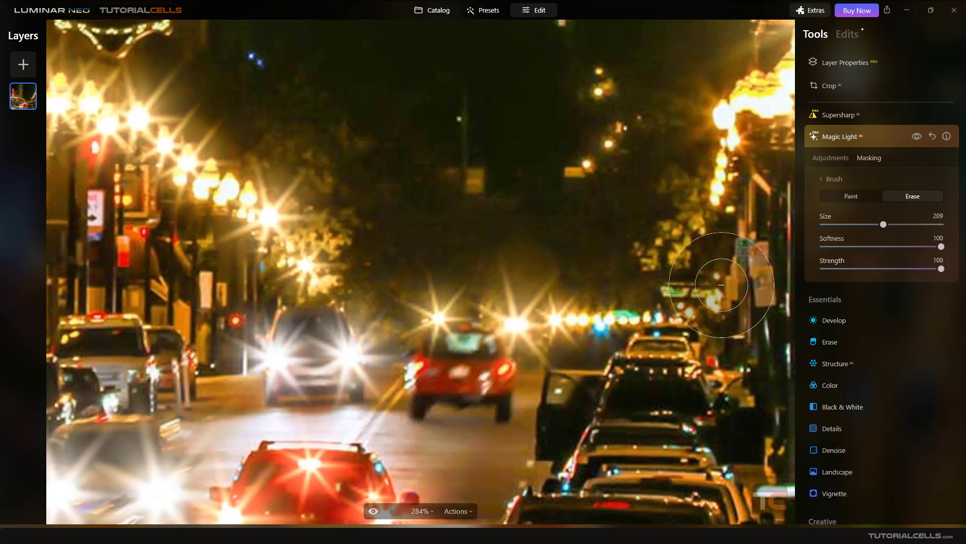
left_click_drag(883, 224, 853, 224)
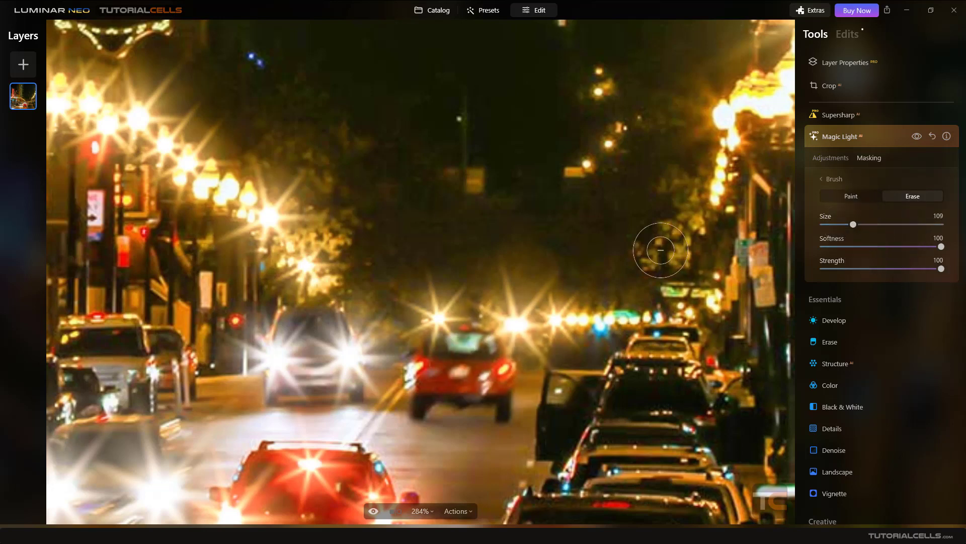
left_click(499, 374)
mouse_move(499, 374)
left_mouse_down()
mouse_move(487, 349)
mouse_move(448, 345)
mouse_move(428, 371)
mouse_move(475, 378)
mouse_move(443, 388)
mouse_move(472, 389)
mouse_move(491, 405)
mouse_move(499, 348)
mouse_move(498, 375)
mouse_move(484, 341)
mouse_move(438, 339)
mouse_move(413, 376)
mouse_move(418, 404)
mouse_move(426, 387)
mouse_move(446, 387)
mouse_move(500, 392)
mouse_move(502, 406)
mouse_move(495, 341)
mouse_move(442, 341)
left_mouse_up()
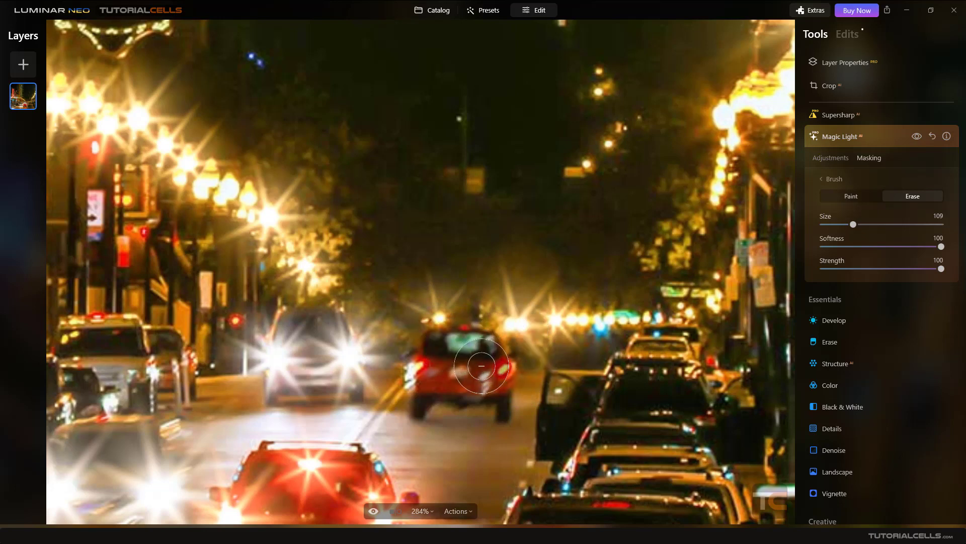
scroll(455, 328, "down", 5)
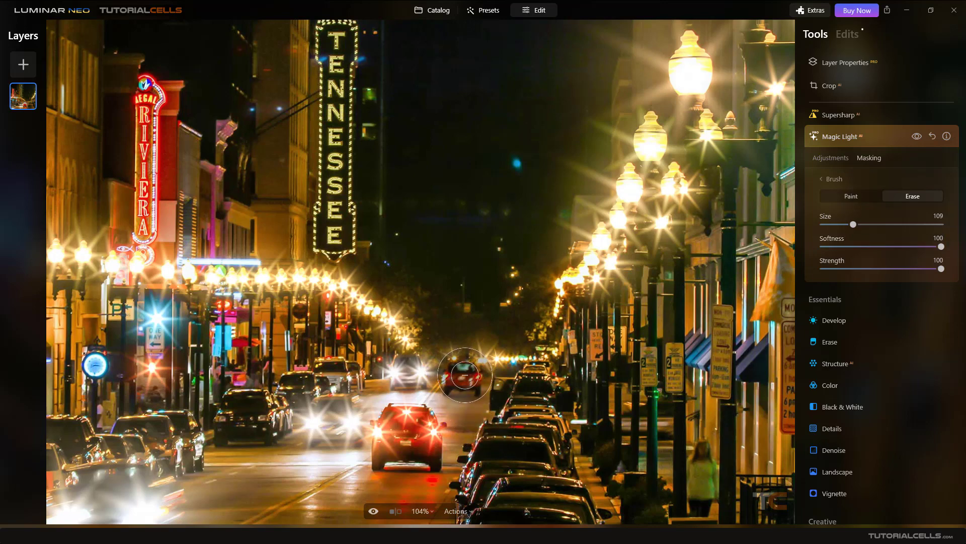
Compare the night street photo with and without the masked Magic Light effect, return to the tool's adjustments and close it.
left_click(920, 140)
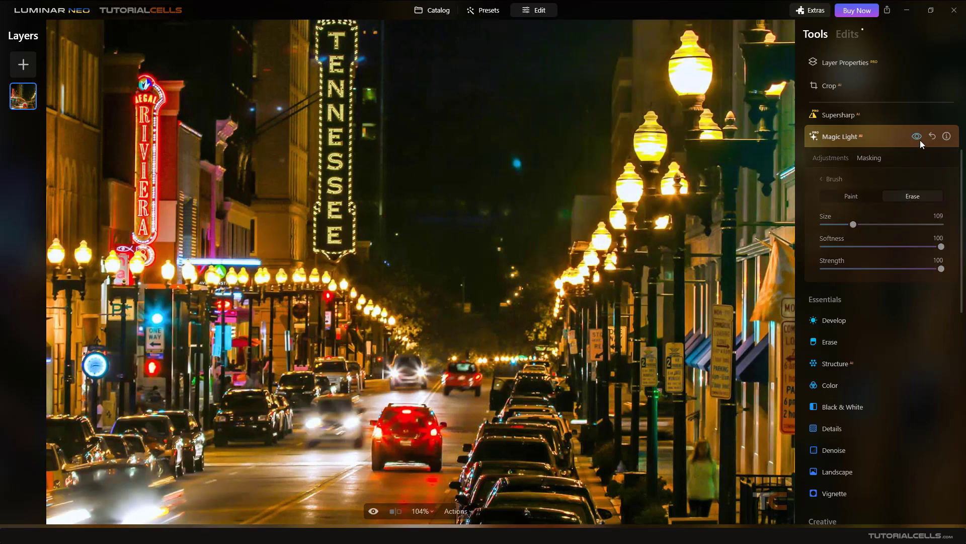
left_click(920, 139)
left_click(920, 140)
left_click(920, 141)
left_click(920, 141)
left_click(920, 141)
left_click(920, 141)
left_click(920, 141)
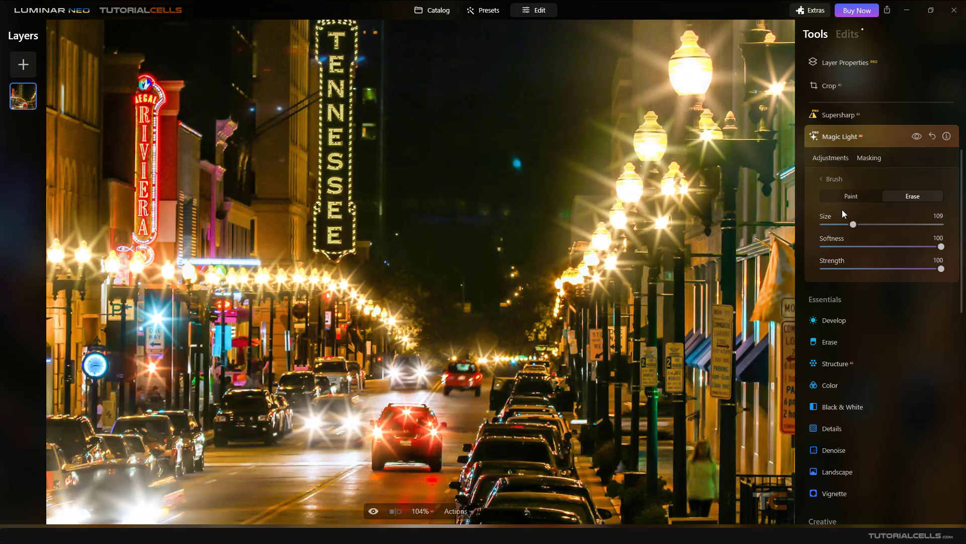
left_click(831, 158)
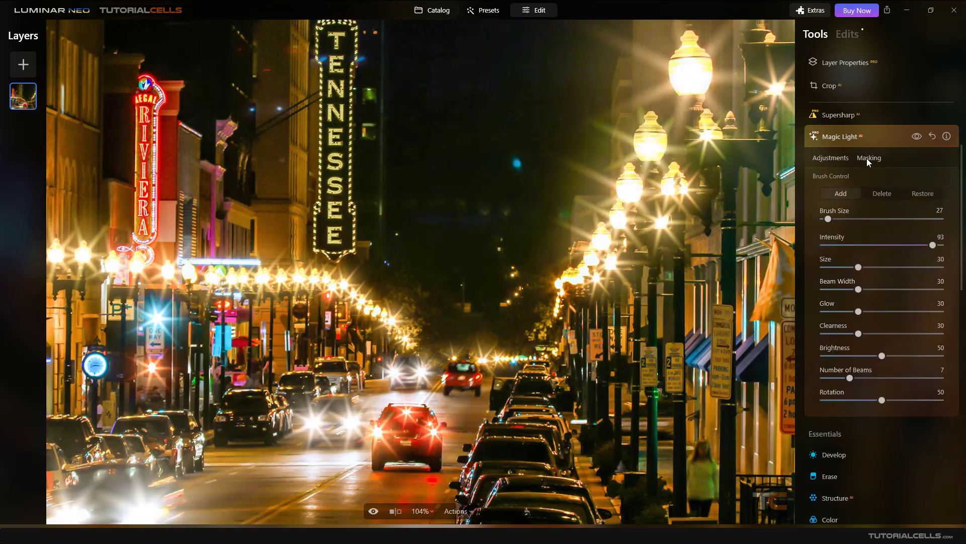
left_click(859, 140)
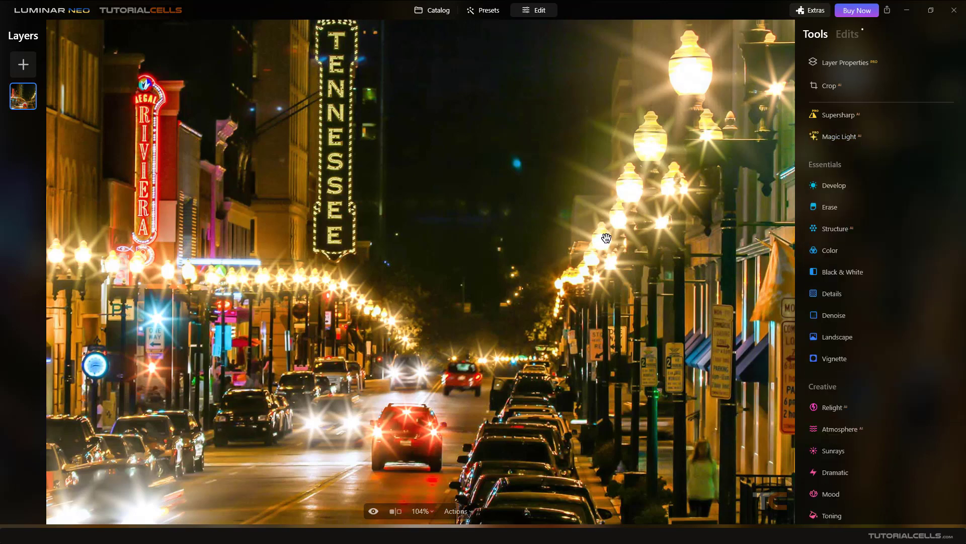